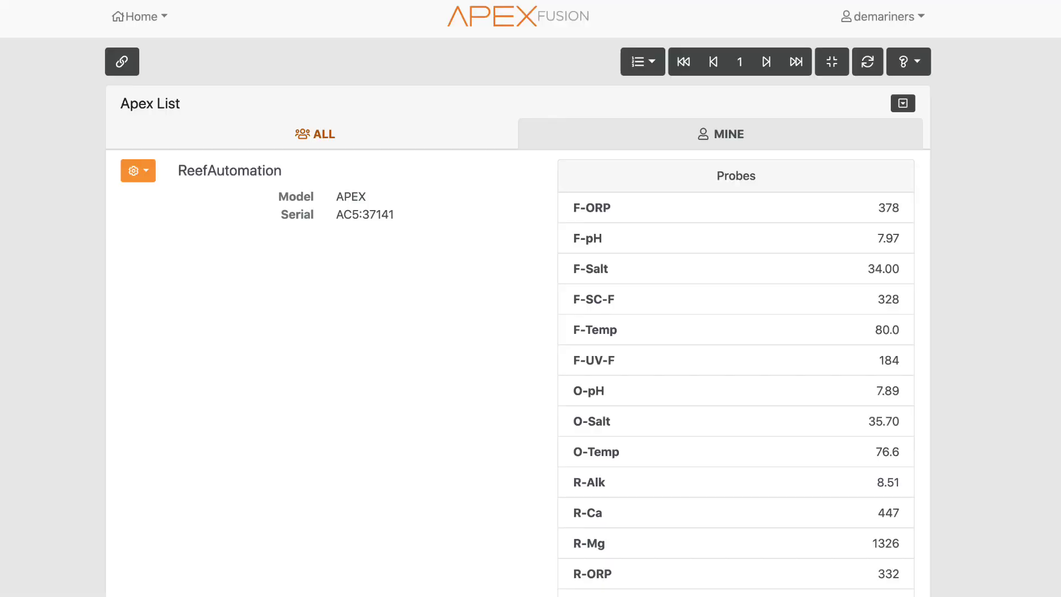
- Open the ReefAutomation controller dashboard and scroll down to the Reef_Feeder output
left_click(359, 359)
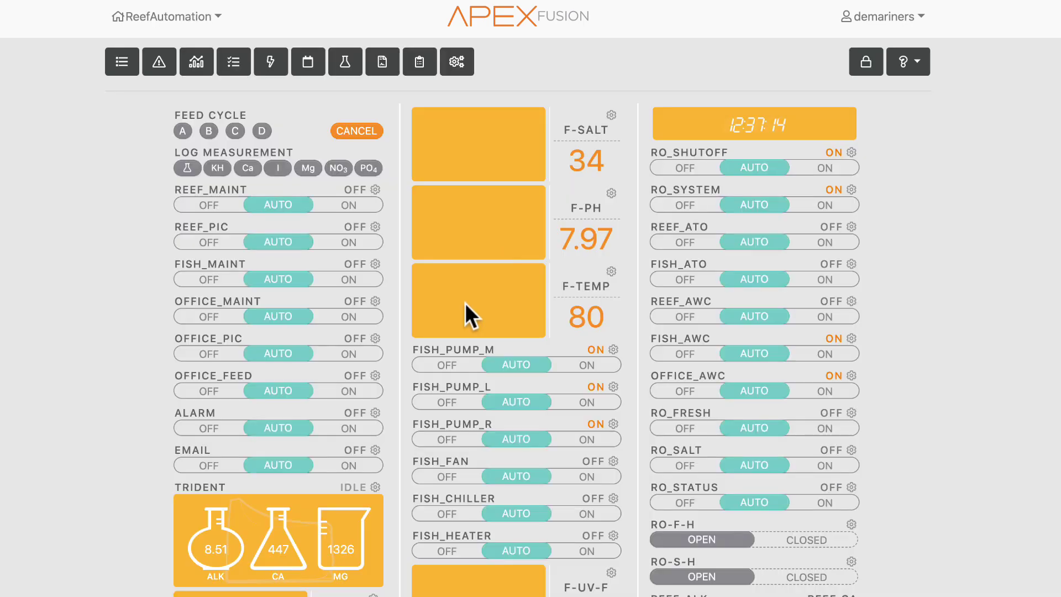
scroll(462, 505, "down", 12)
scroll(485, 592, "down", 6)
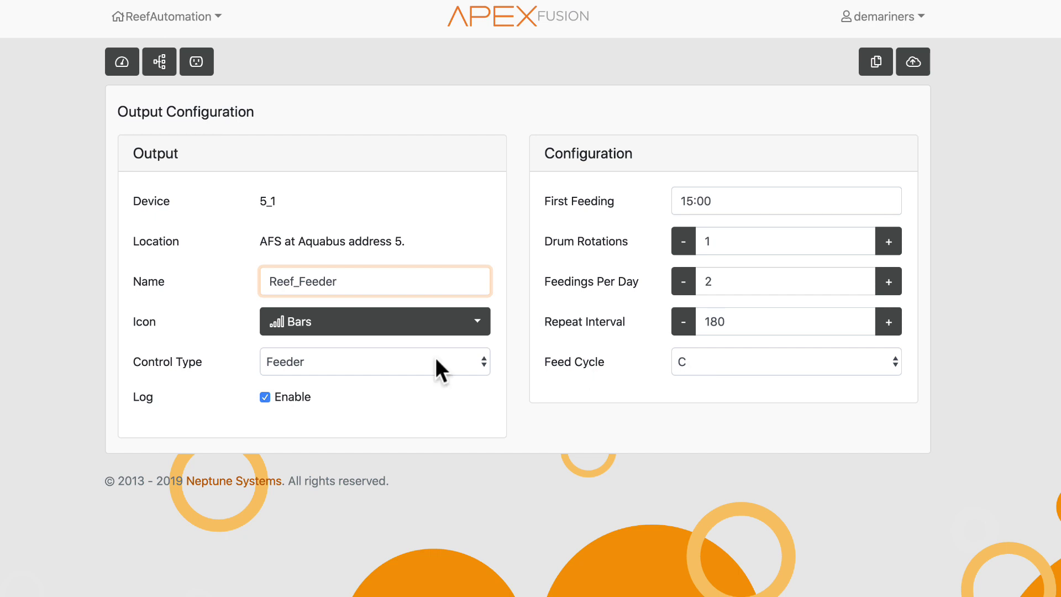
- Set Reef_Feeder's Control Type to Advanced and delete line 5, 'If FeedC 000 Then ON'
left_click(314, 360)
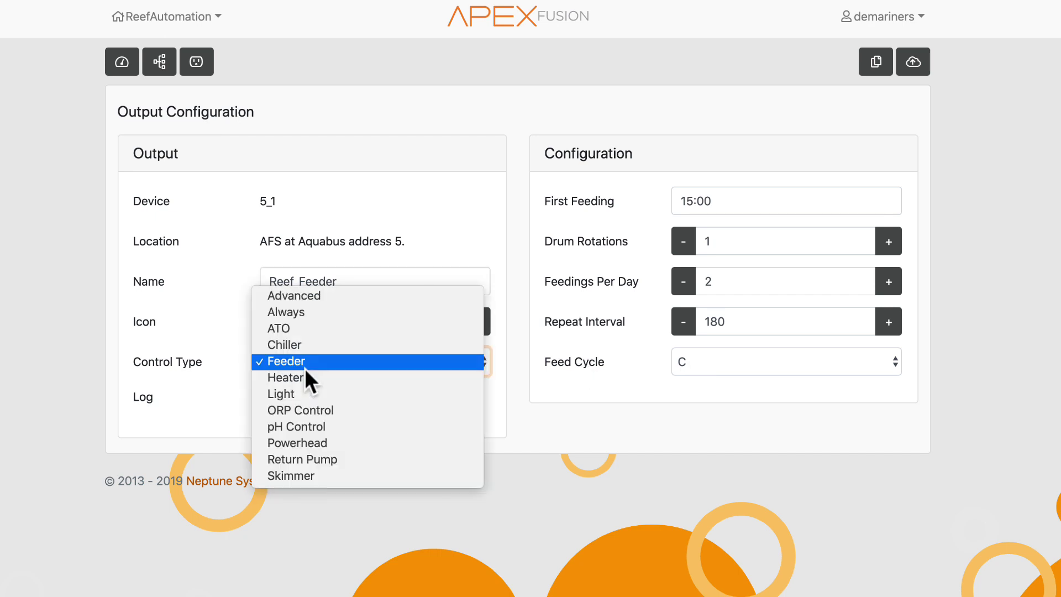
left_click(304, 299)
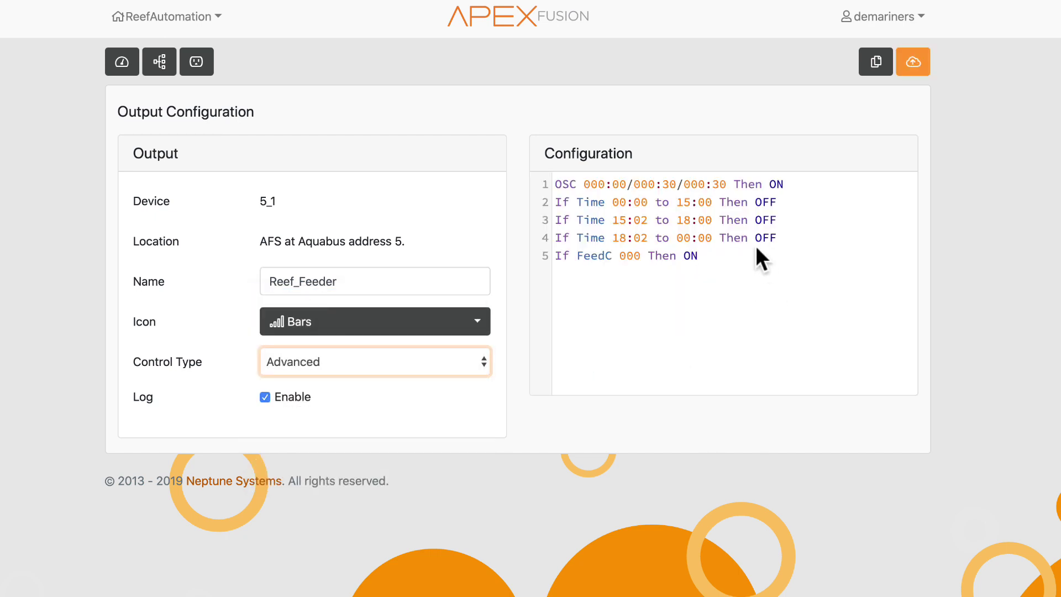
left_click_drag(712, 257, 542, 183)
left_click(717, 260)
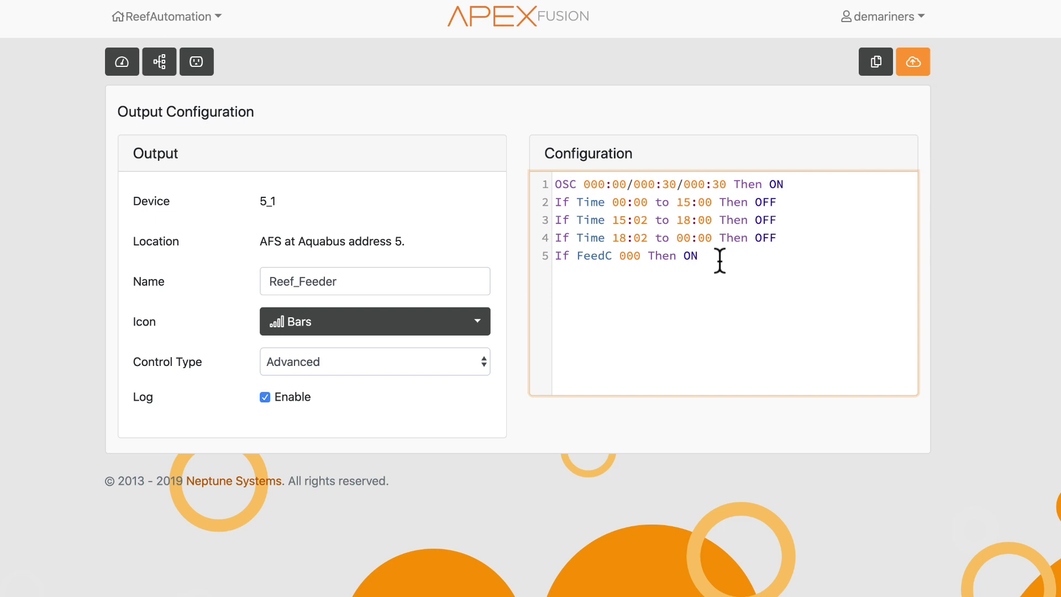
left_click_drag(719, 260, 552, 259)
key("BackSpace")
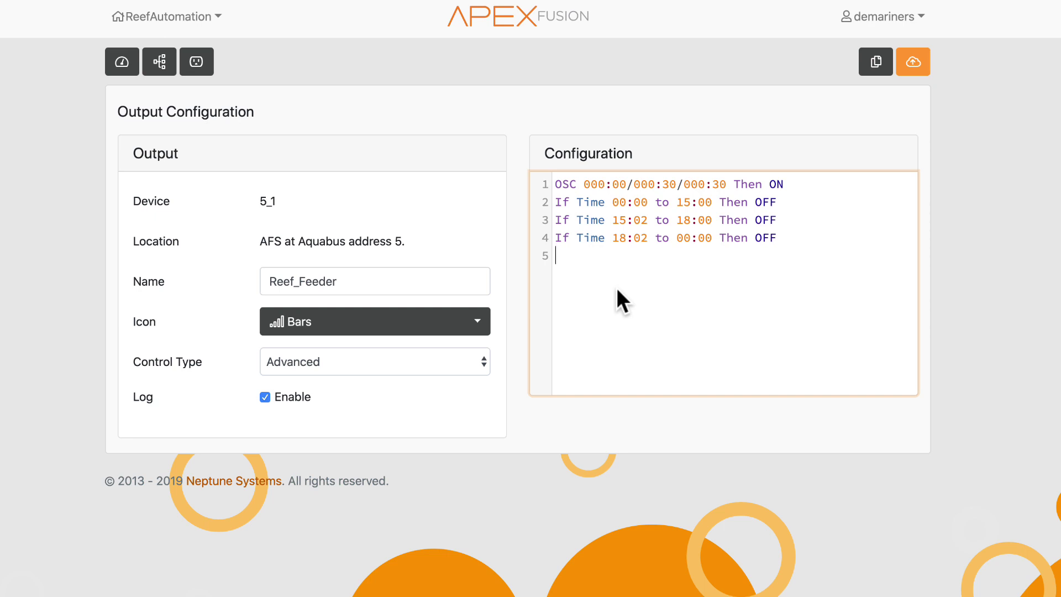
type("If Outlet Reef_Pump = ON then OFF")
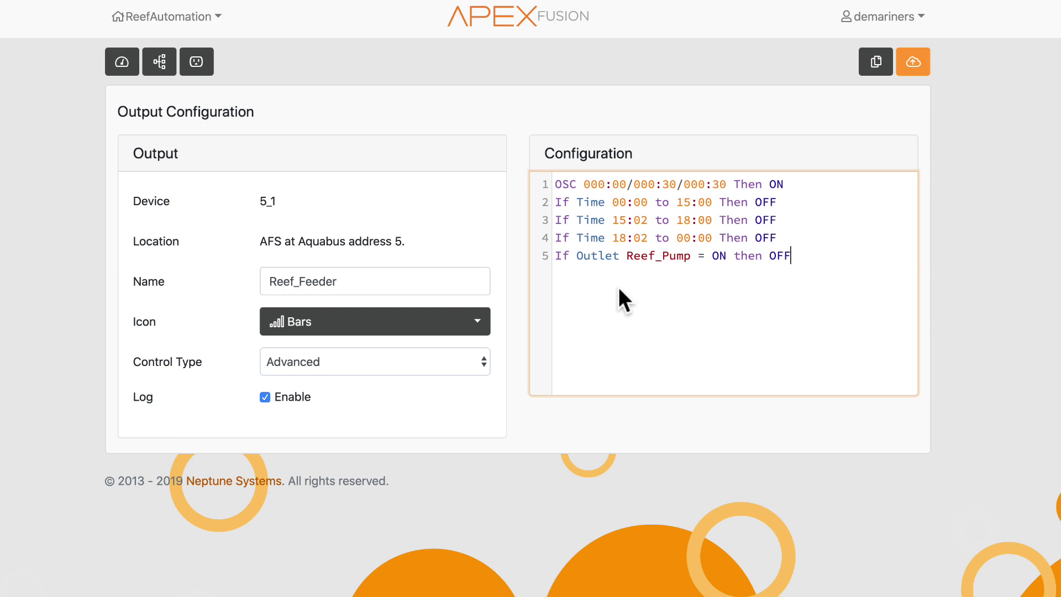
scroll(663, 281, "down", 1)
left_click_drag(781, 254, 545, 248)
key("BackSpace")
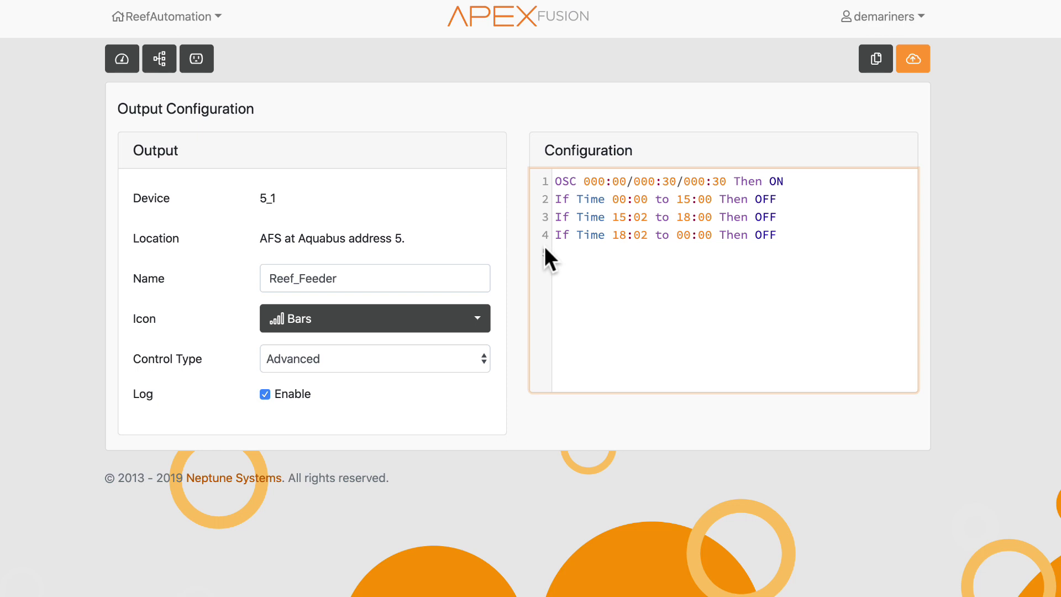
type("If Outlet Ree")
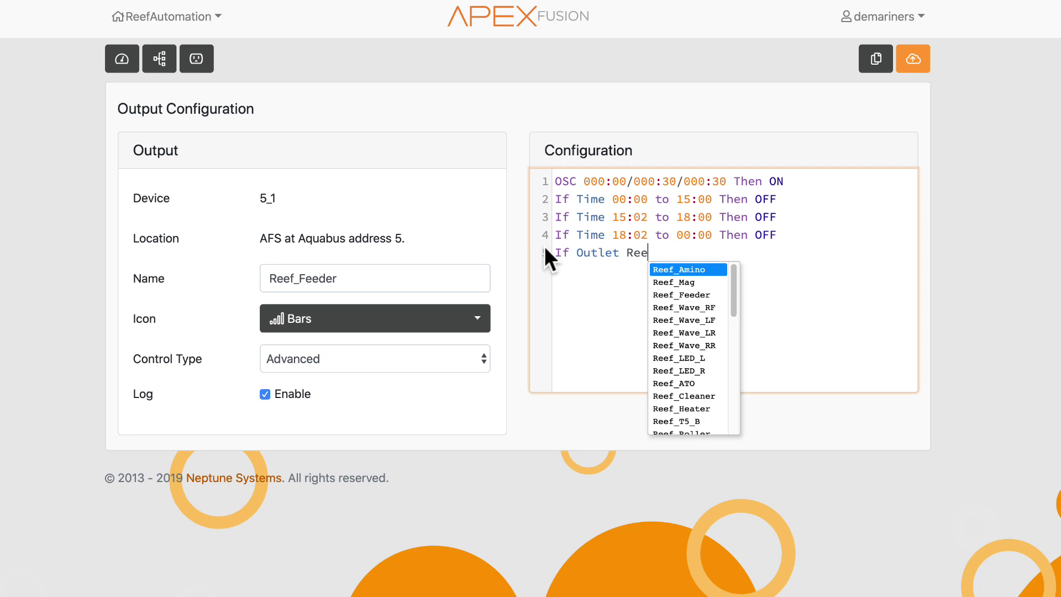
key("Down")
key("Down")
key("Down")
key("Return")
type("= ON Then O")
key("BackSpace")
key("BackSpace")
key("BackSpace")
key("BackSpace")
key("BackSpace")
key("BackSpace")
type("Then OFF")
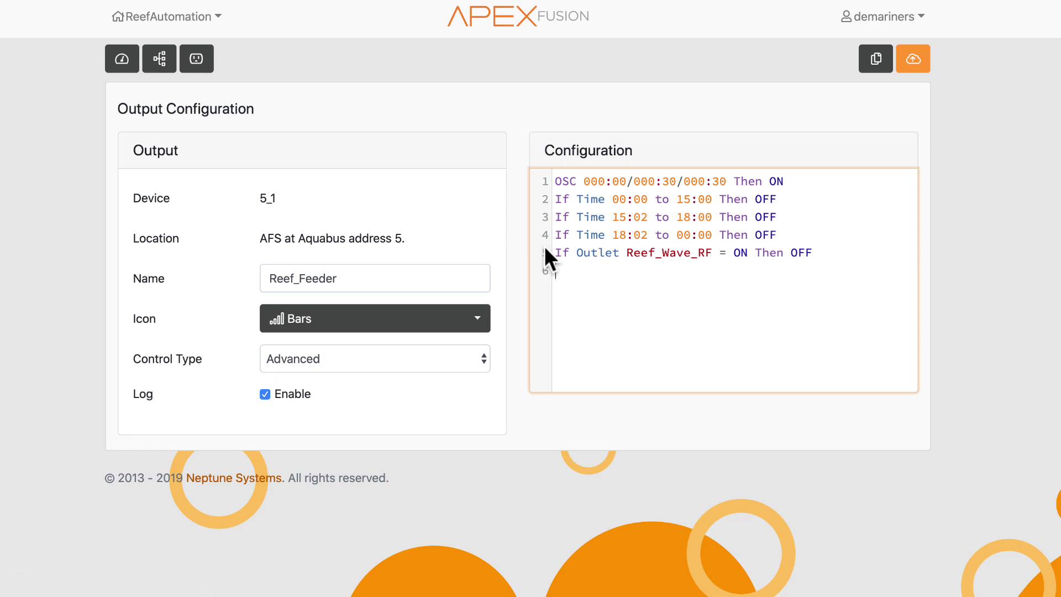
left_click_drag(851, 251, 551, 252)
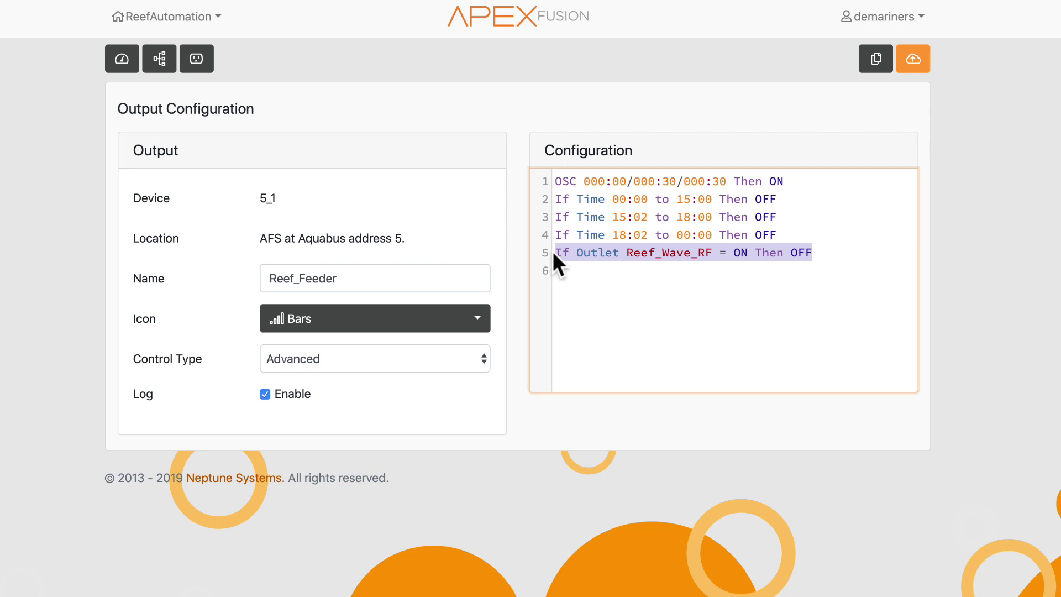
key("BackSpace")
left_click(557, 181)
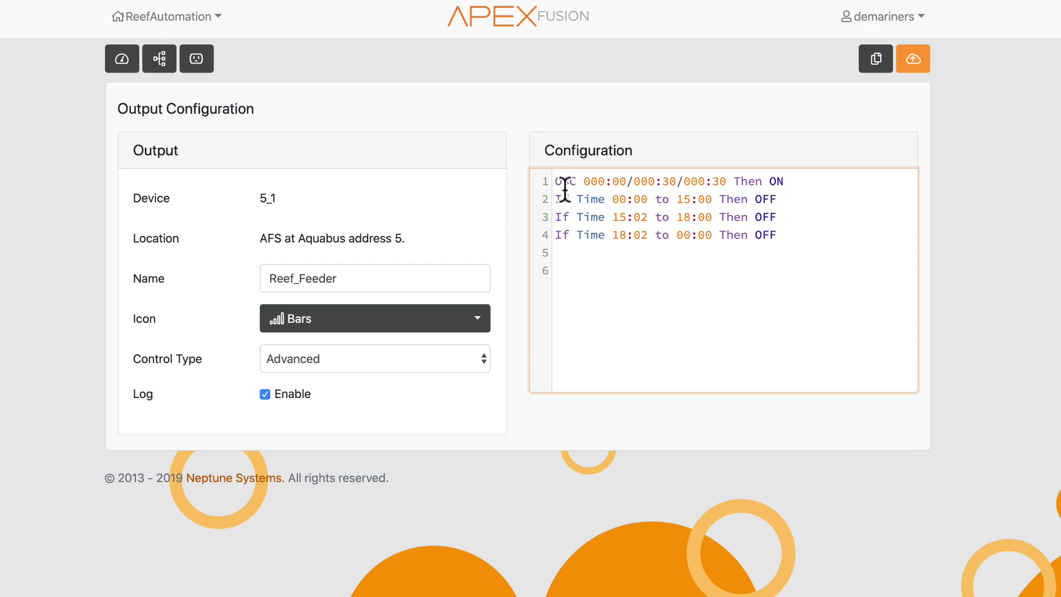
left_click(777, 234, "shift")
left_click(788, 234)
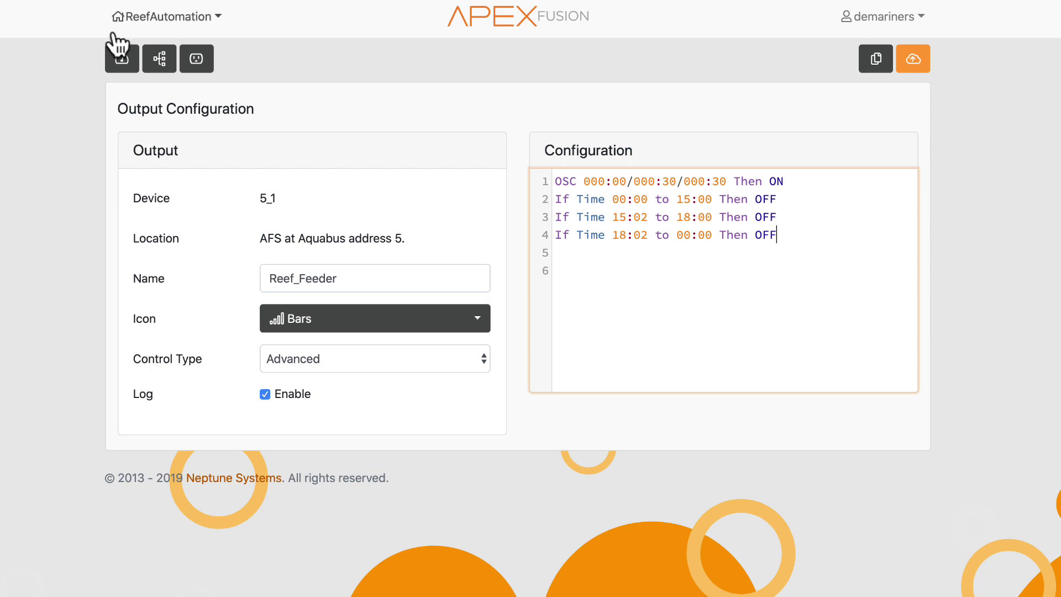
- Browse the Outputs list and open the Reef_Feed output's configuration
left_click(198, 60)
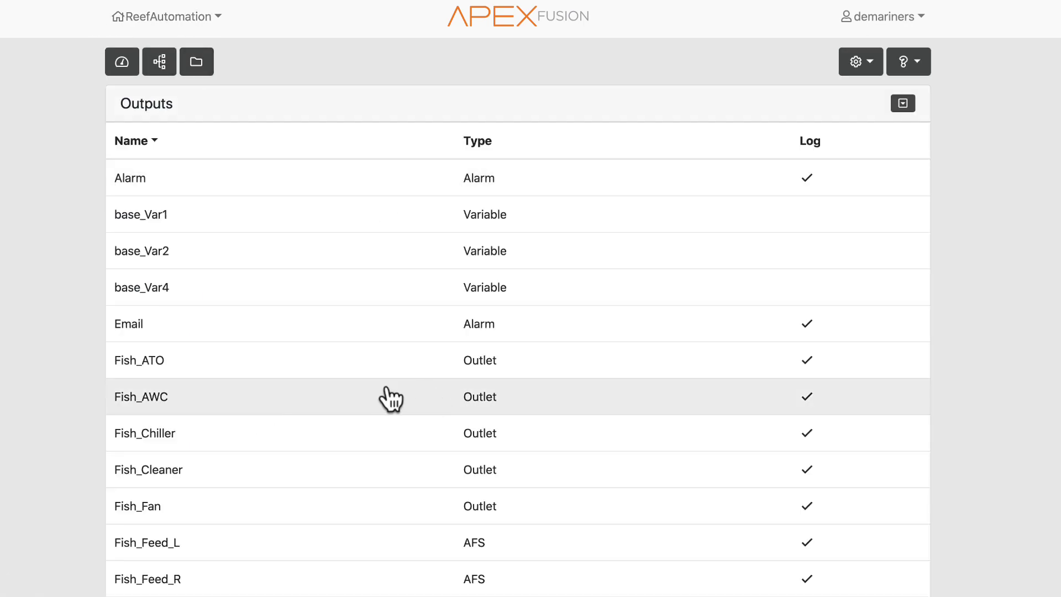
scroll(251, 462, "down", 10)
scroll(250, 462, "down", 5)
scroll(276, 437, "up", 5)
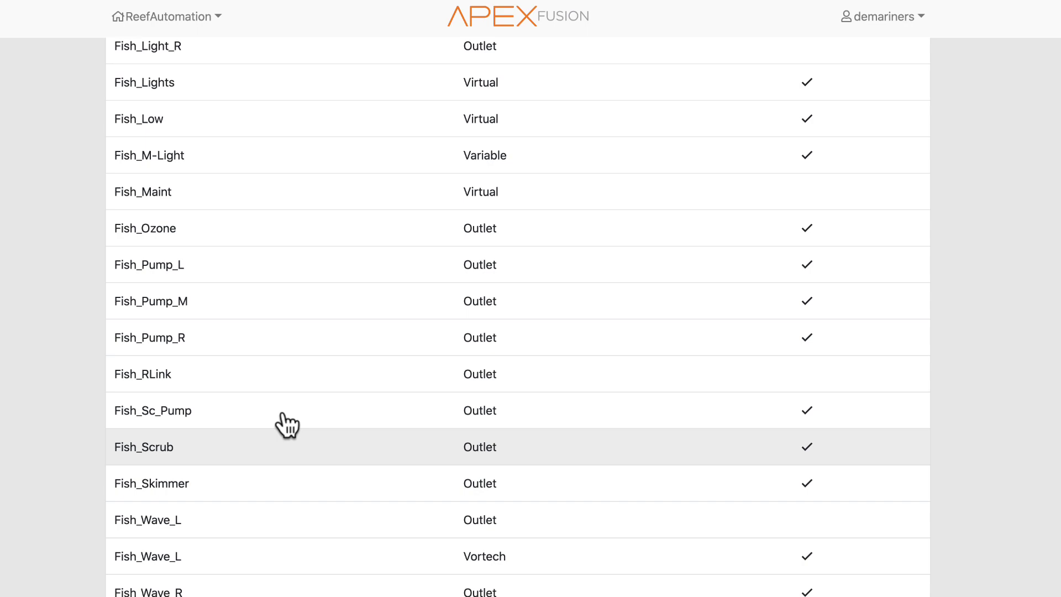
scroll(215, 420, "down", 6)
scroll(223, 454, "down", 15)
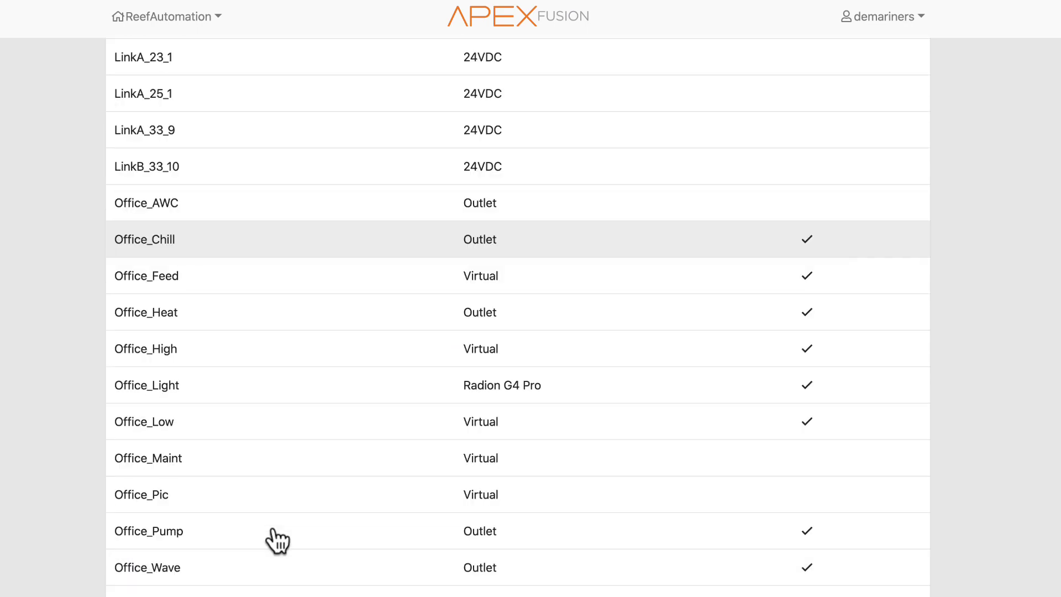
scroll(246, 553, "down", 2)
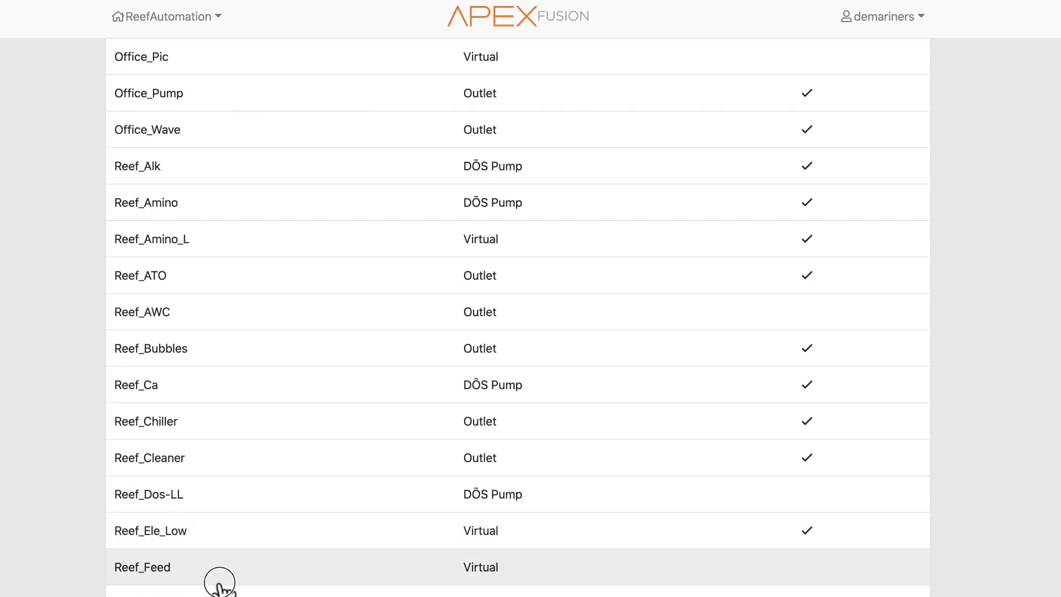
left_click(219, 583)
- Return to Outputs, open Reef_Feeder, and set its Control Type to Advanced
left_click(196, 61)
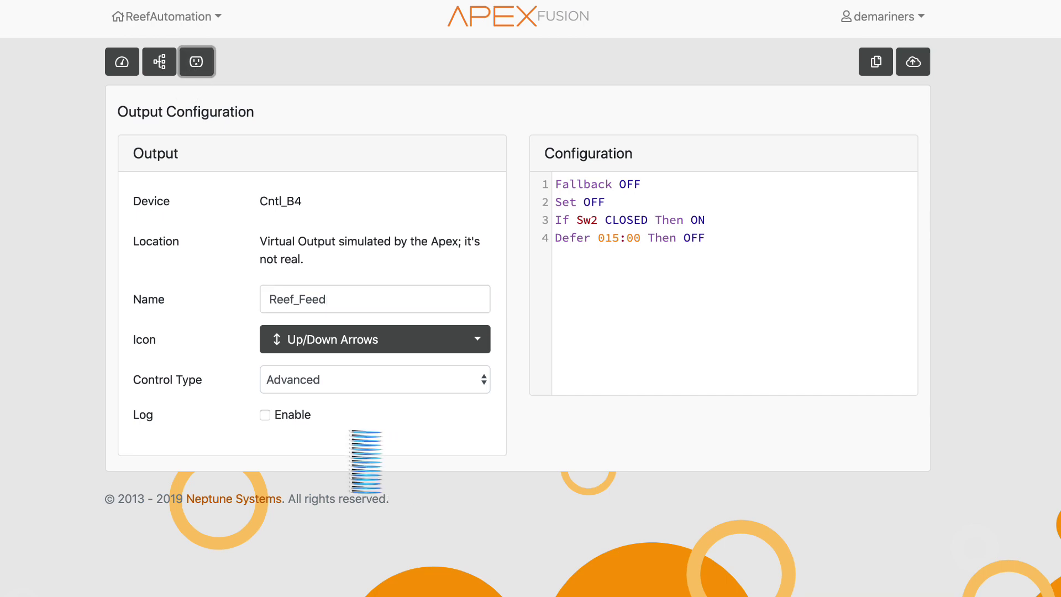
scroll(304, 503, "down", 15)
scroll(277, 563, "down", 10)
scroll(267, 551, "up", 12)
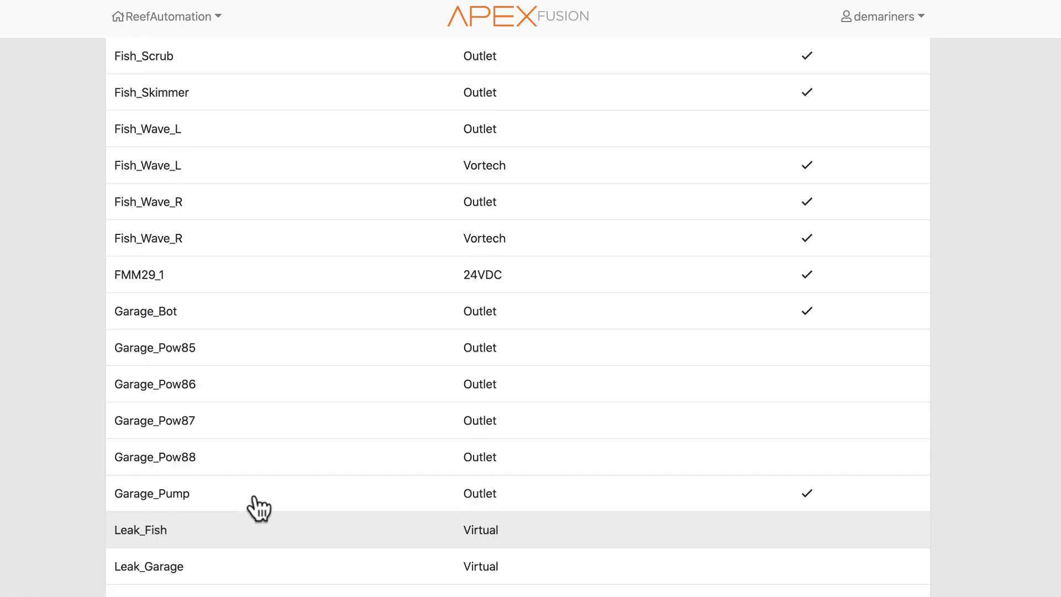
scroll(235, 417, "up", 7)
scroll(235, 440, "down", 20)
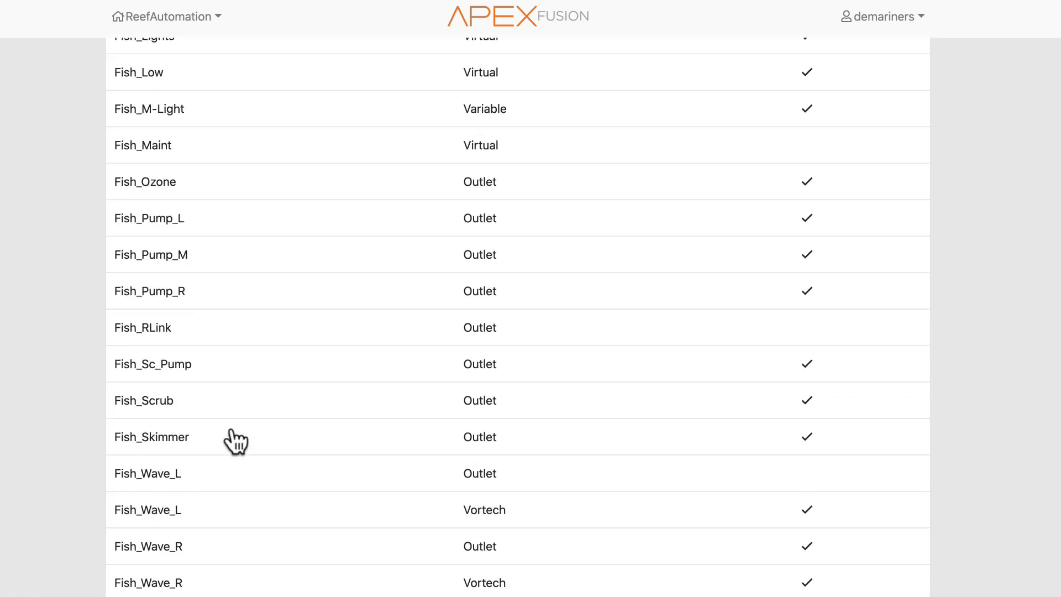
scroll(225, 585, "down", 10)
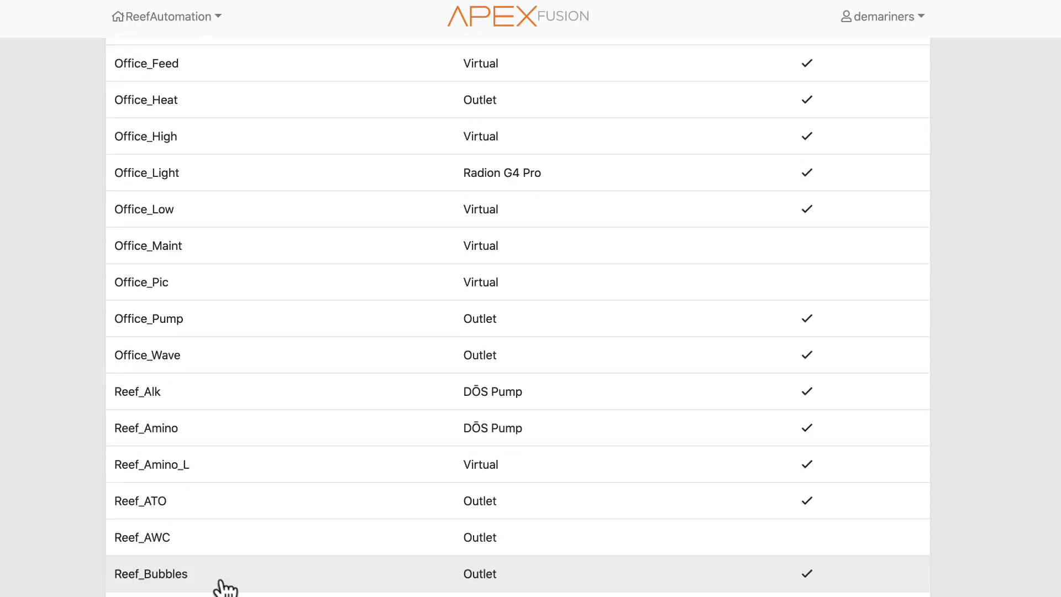
scroll(224, 586, "down", 10)
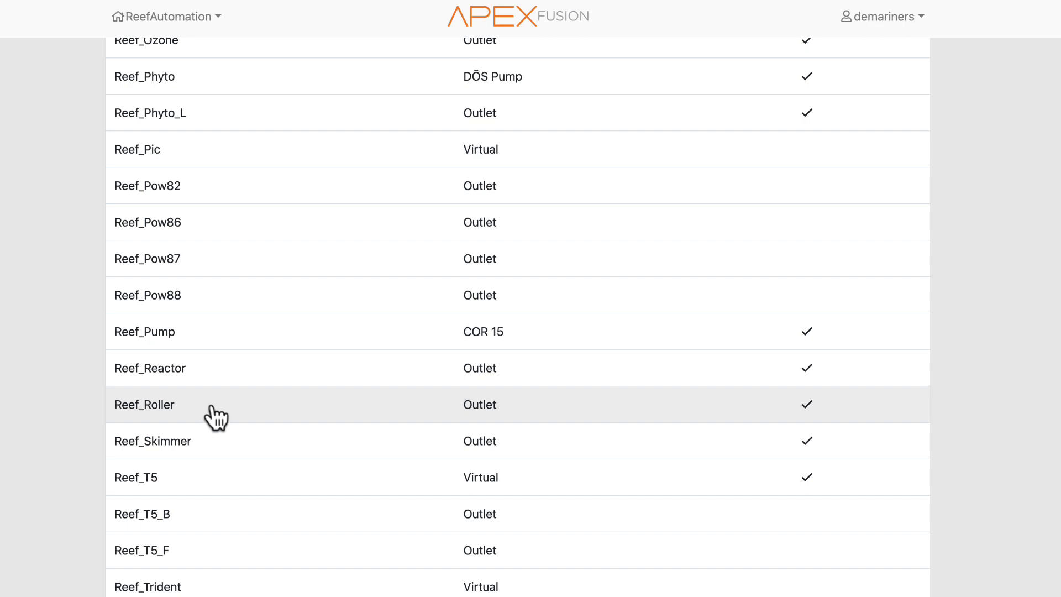
scroll(190, 173, "up", 5)
left_click(186, 53)
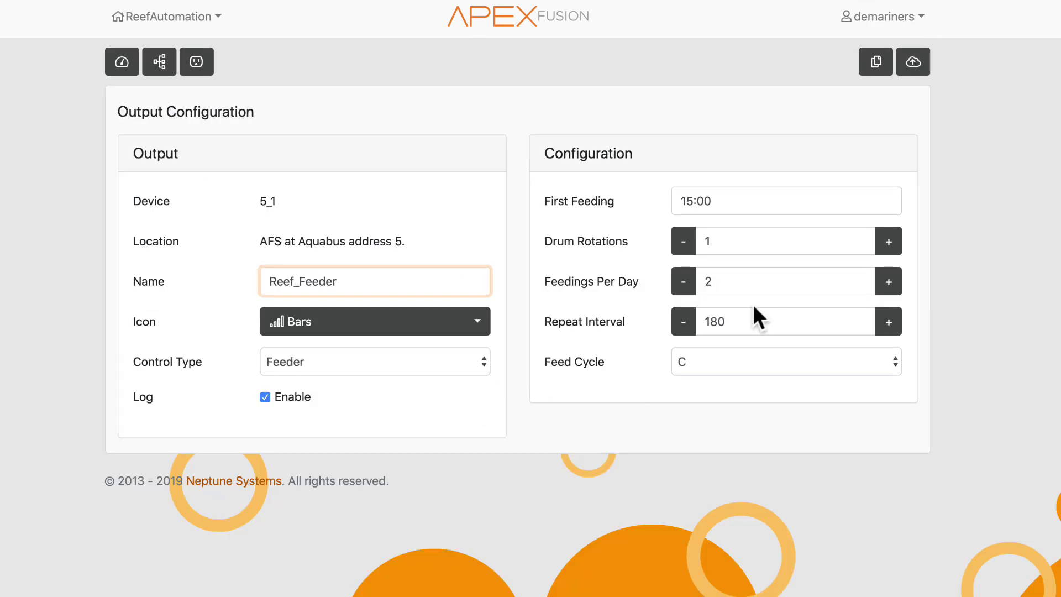
left_click(308, 362)
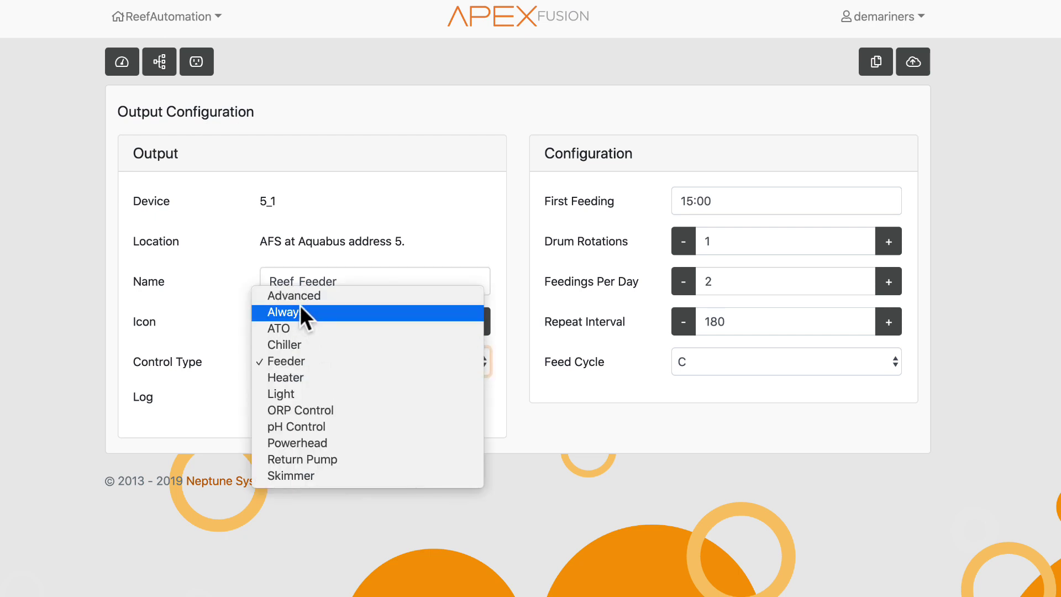
left_click(298, 297)
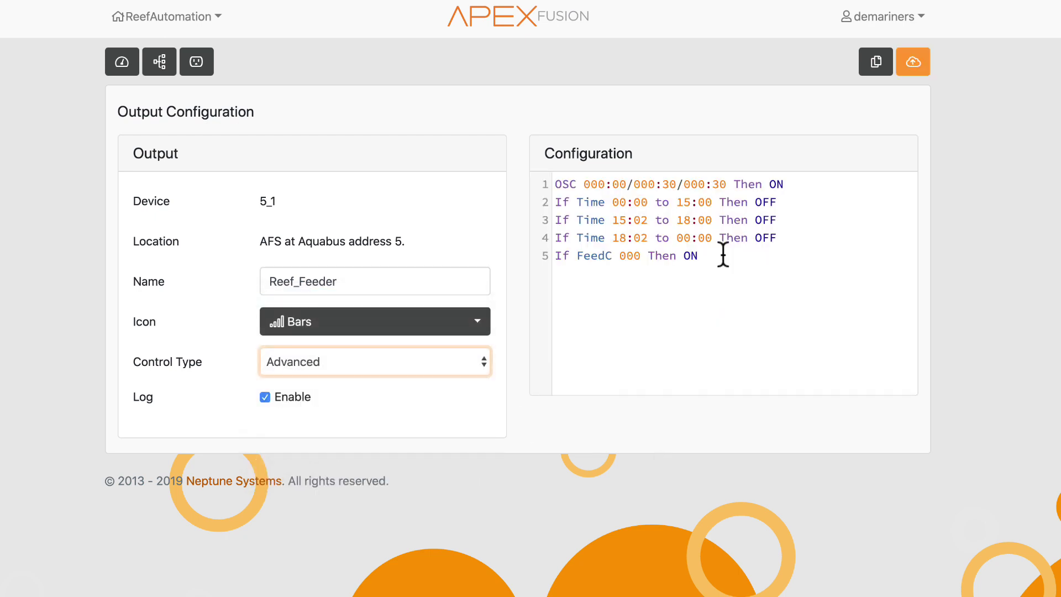
- Return to the ReefAutomation dashboard and scroll through its outlet and probe tiles, such as R-pH 7.95
left_click(122, 64)
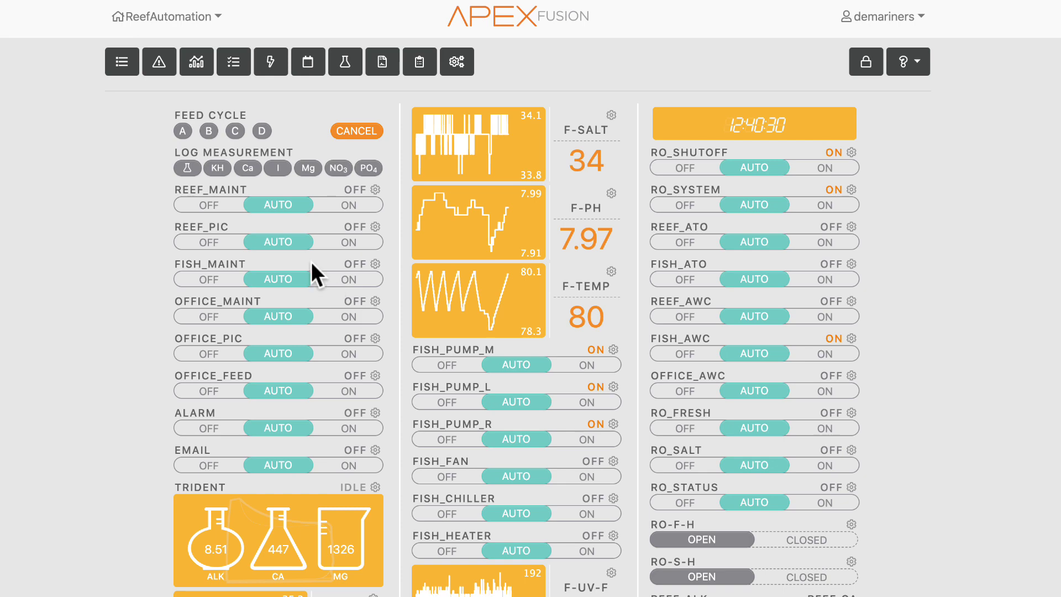
scroll(649, 521, "down", 15)
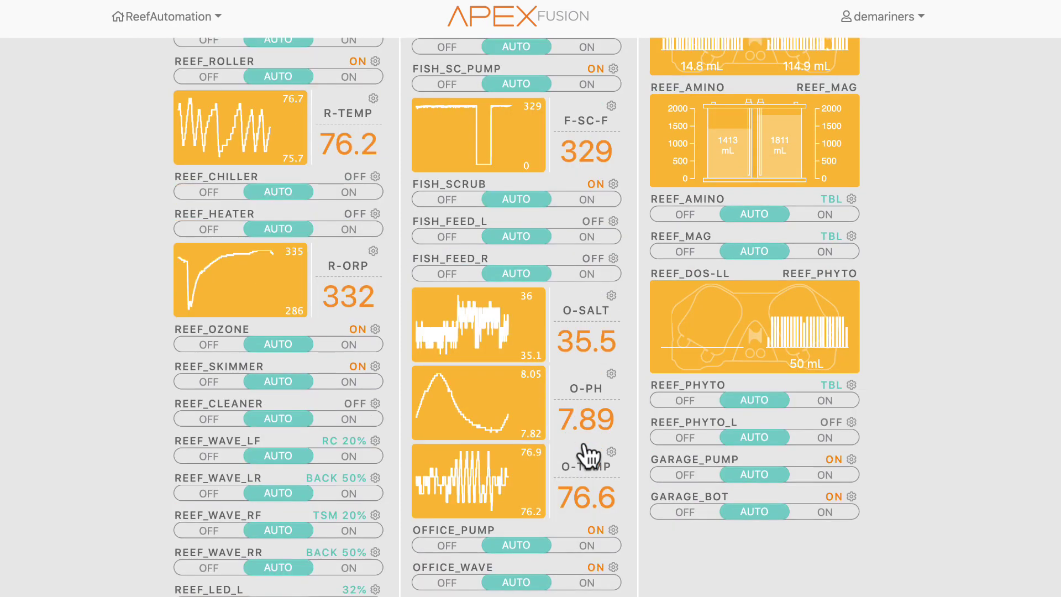
scroll(589, 456, "down", 5)
scroll(604, 418, "up", 4)
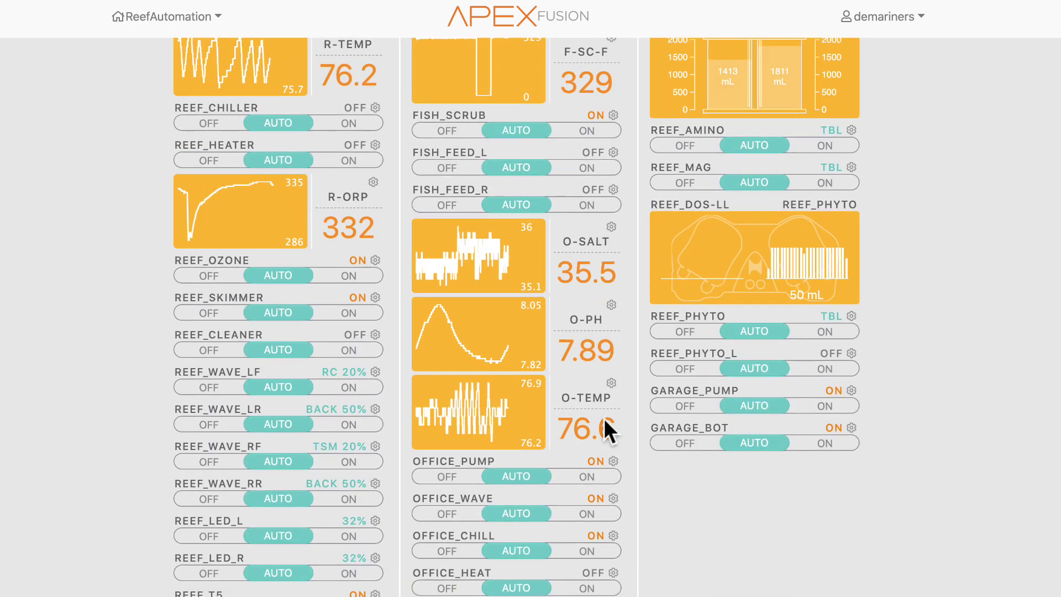
scroll(603, 418, "up", 3)
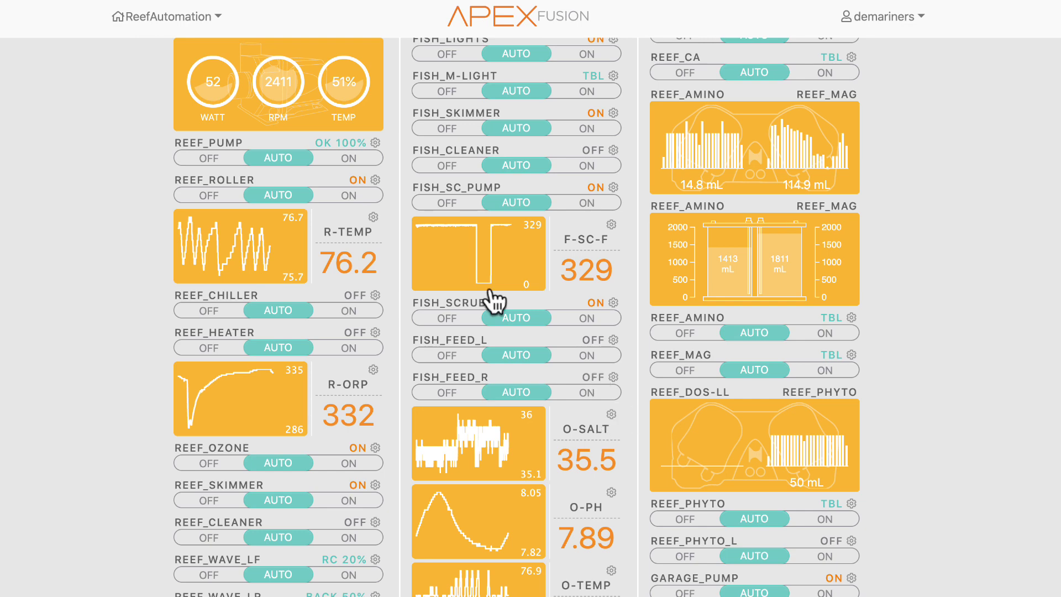
scroll(492, 300, "up", 15)
scroll(592, 453, "down", 5)
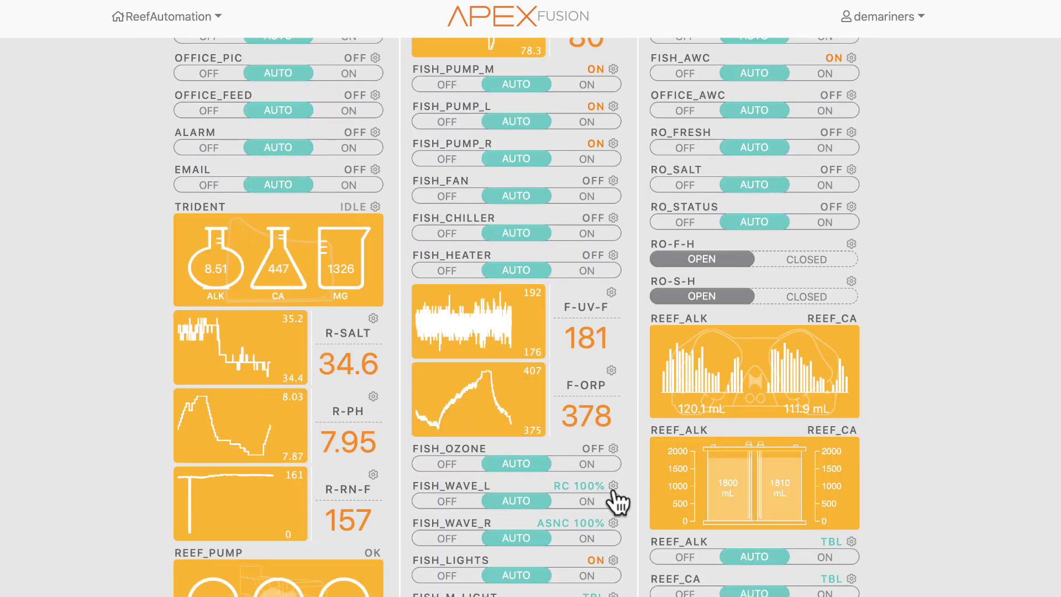
scroll(617, 547, "down", 1)
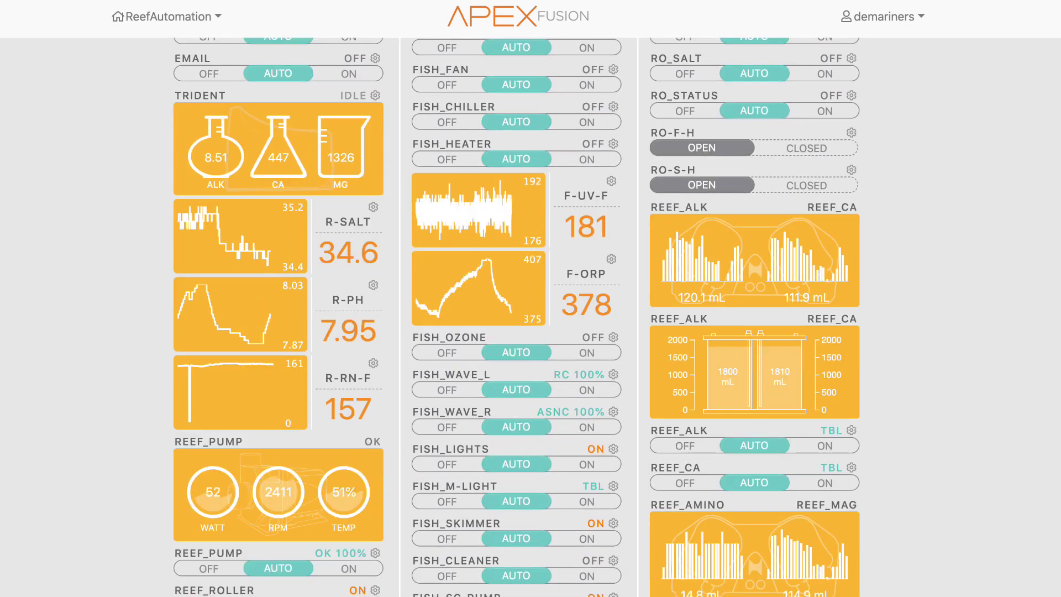
scroll(619, 552, "down", 4)
- Open Fish_Feed_L's configuration and inspect line 7, 'If Output Fish_Maint = ON Then OFF'
left_click(612, 511)
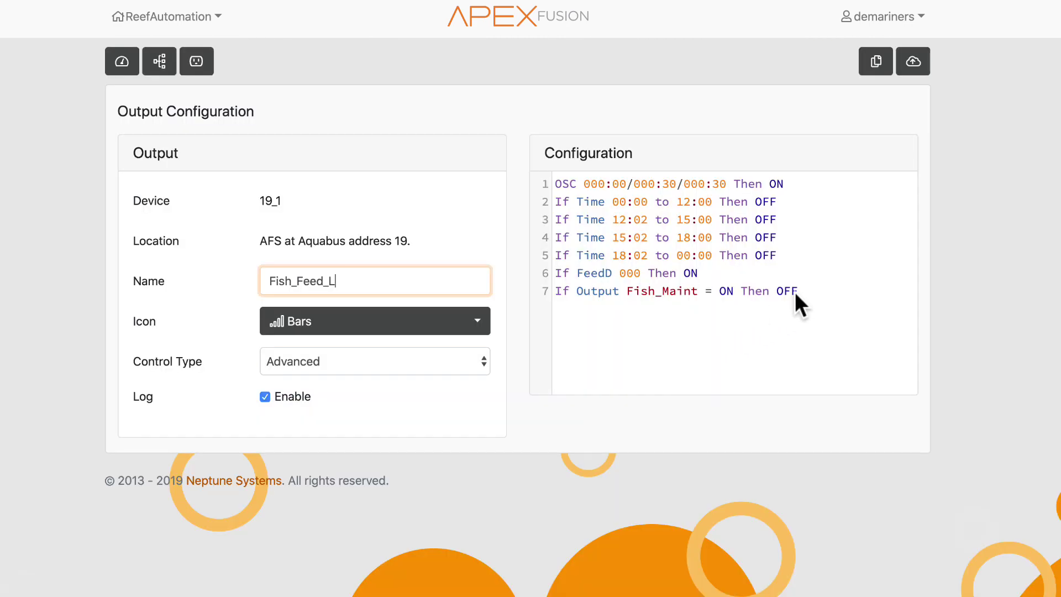
left_click_drag(807, 288, 551, 284)
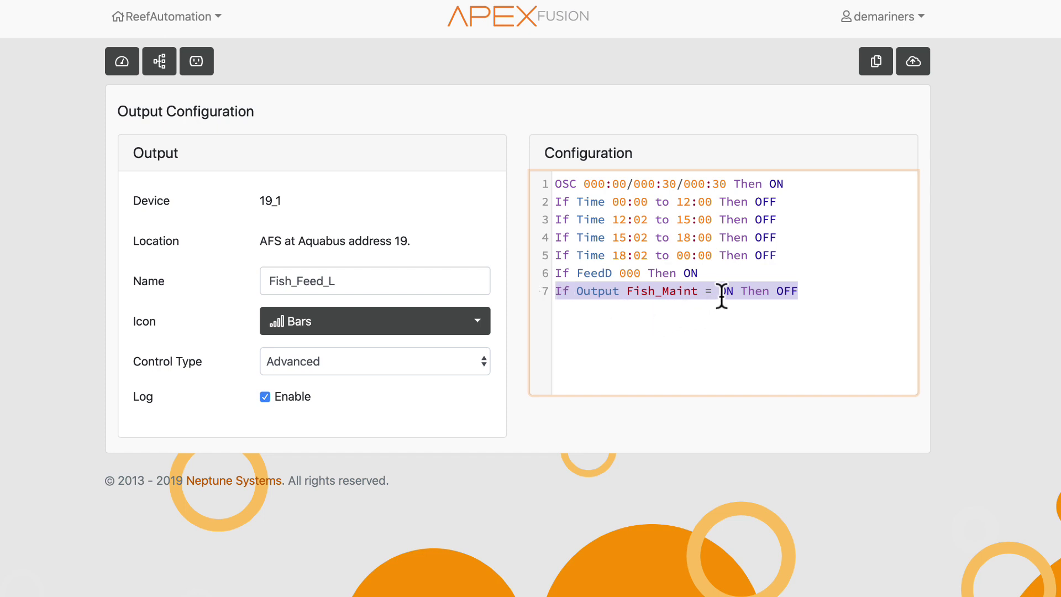
left_click(741, 291)
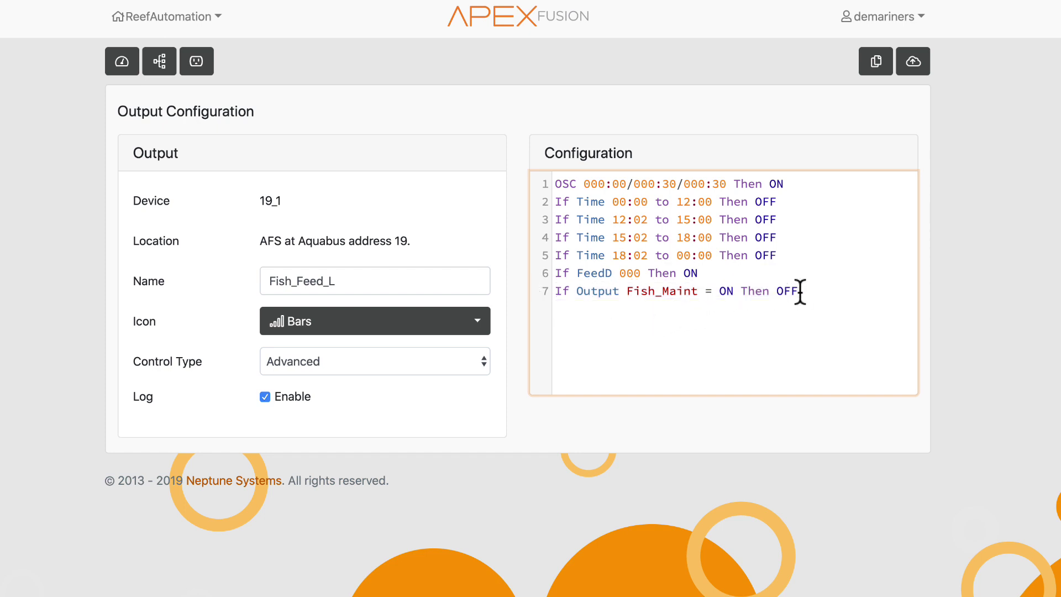